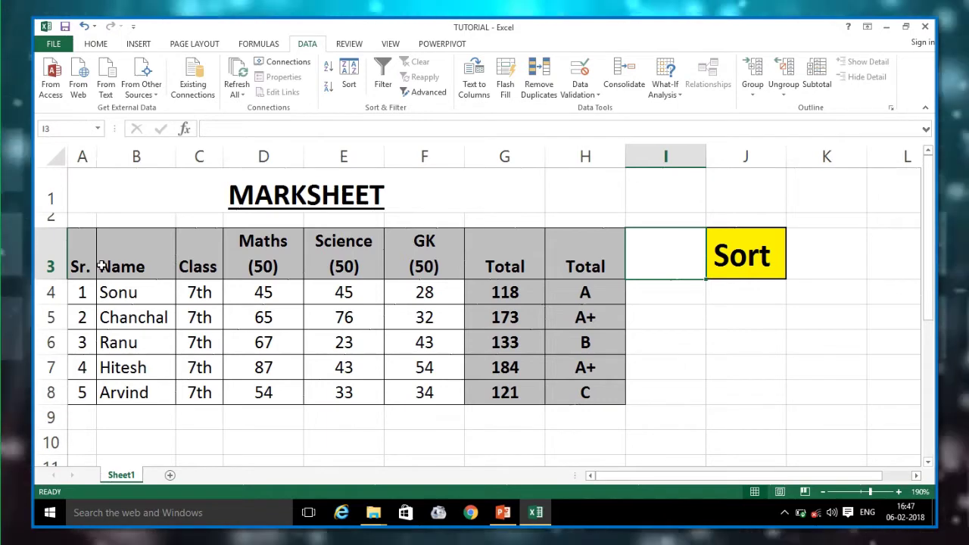
# Step: Sort the student names B4:B8 A to Z, expanding the sort to the whole table
pyautogui.click(144, 155)
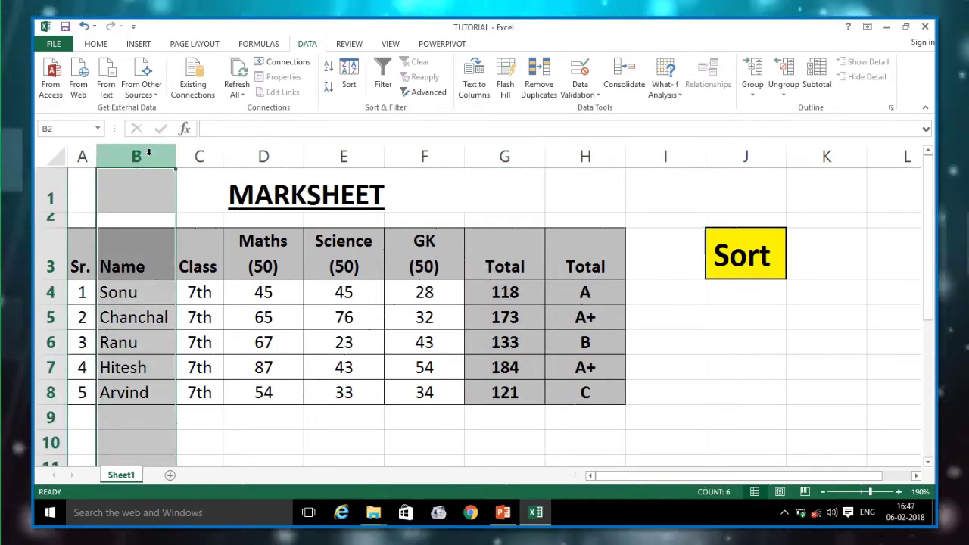
pyautogui.click(156, 258)
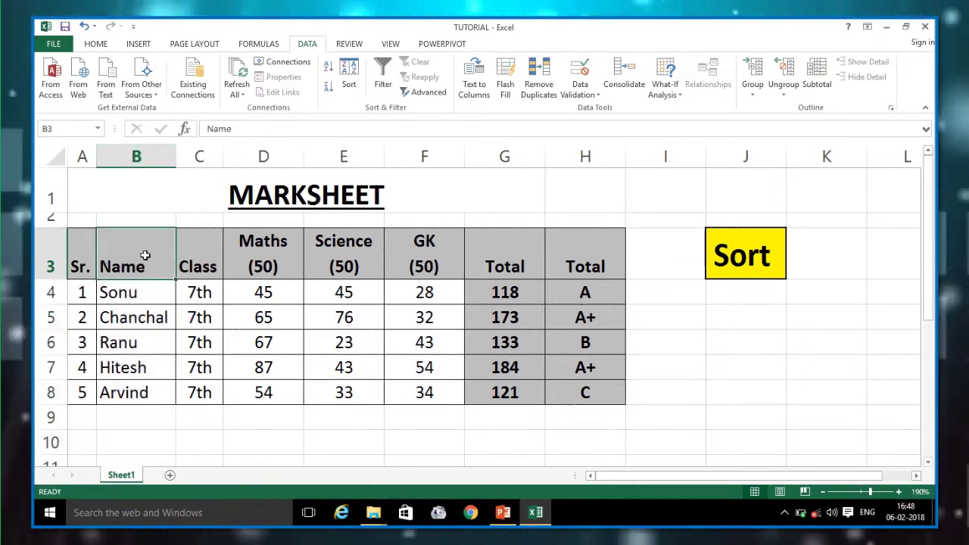
pyautogui.moveTo(145, 253); pyautogui.dragTo(159, 388)
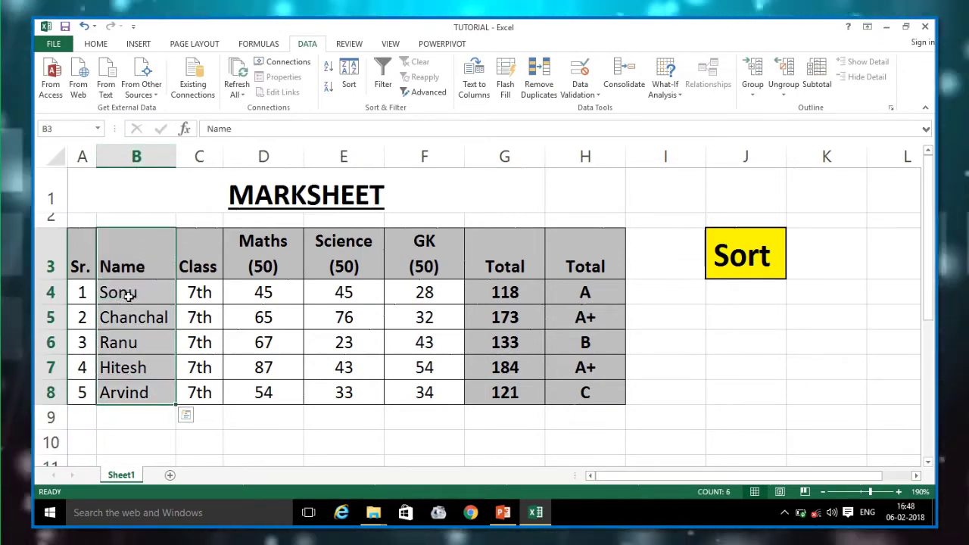
pyautogui.moveTo(133, 292); pyautogui.dragTo(158, 394)
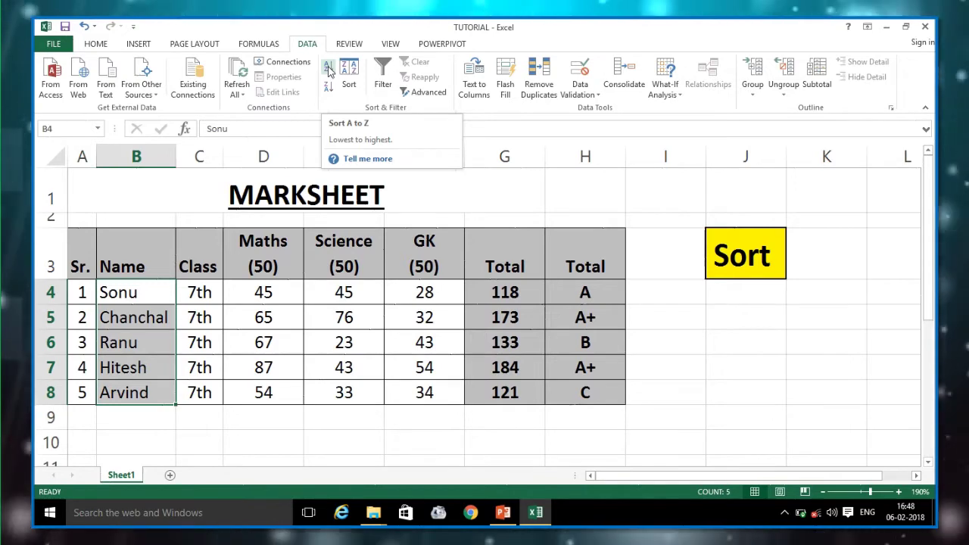
pyautogui.click(328, 70)
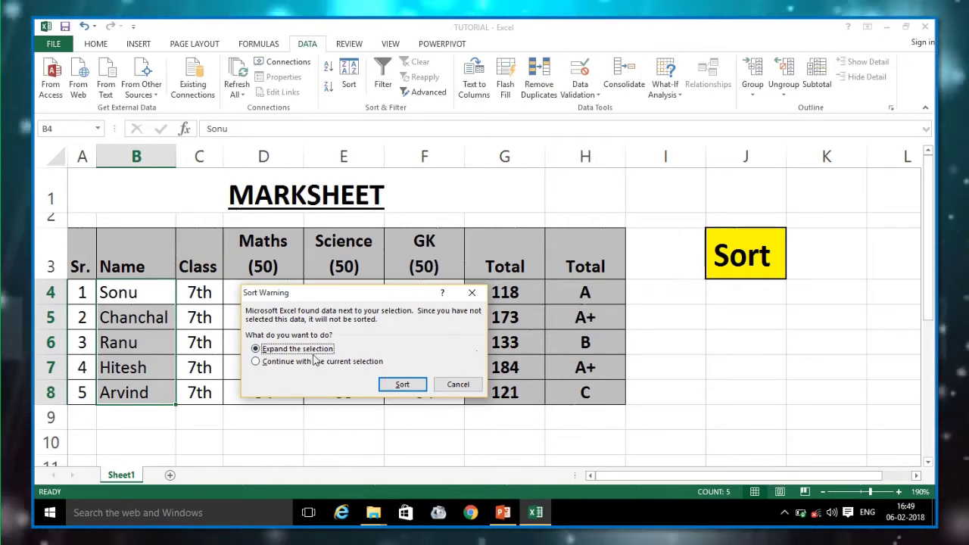
pyautogui.click(402, 384)
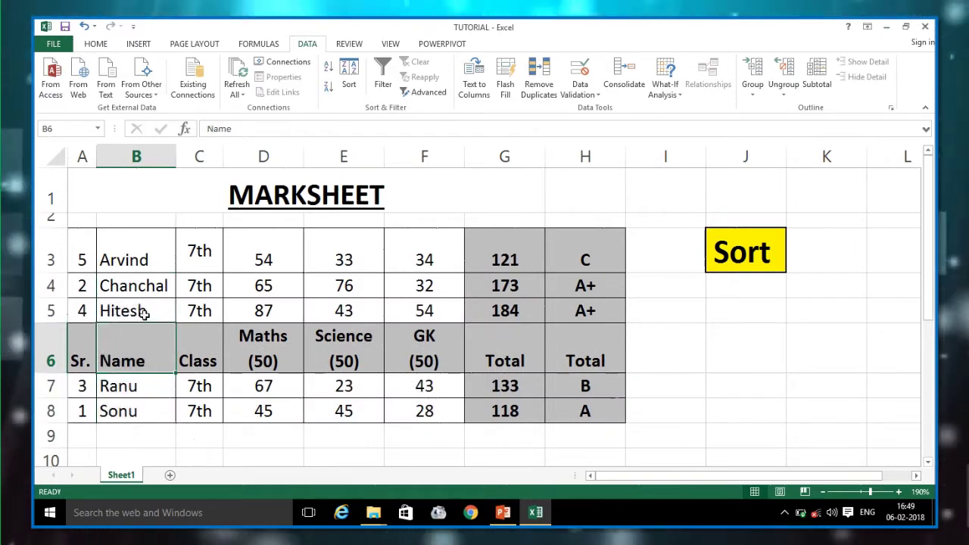
pyautogui.click(139, 257)
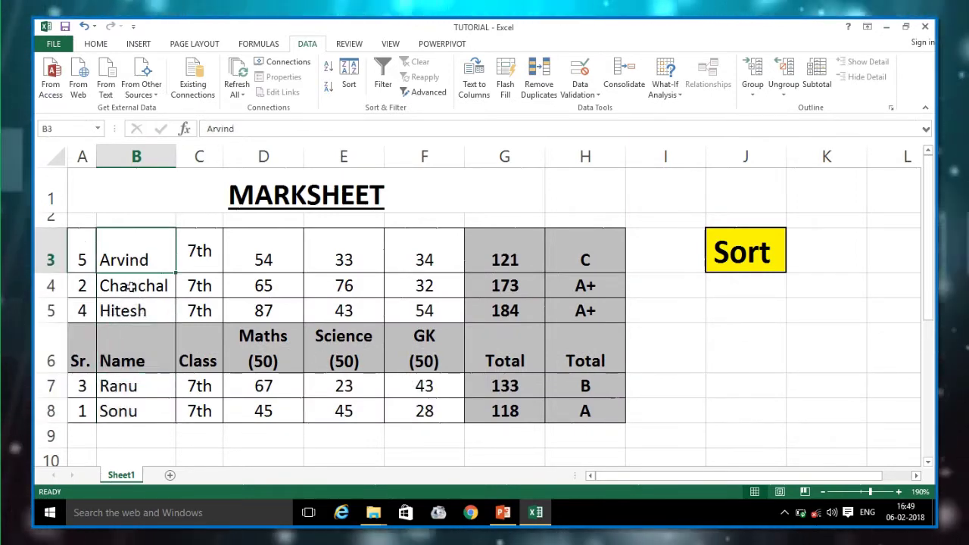
pyautogui.click(133, 285)
pyautogui.click(140, 312)
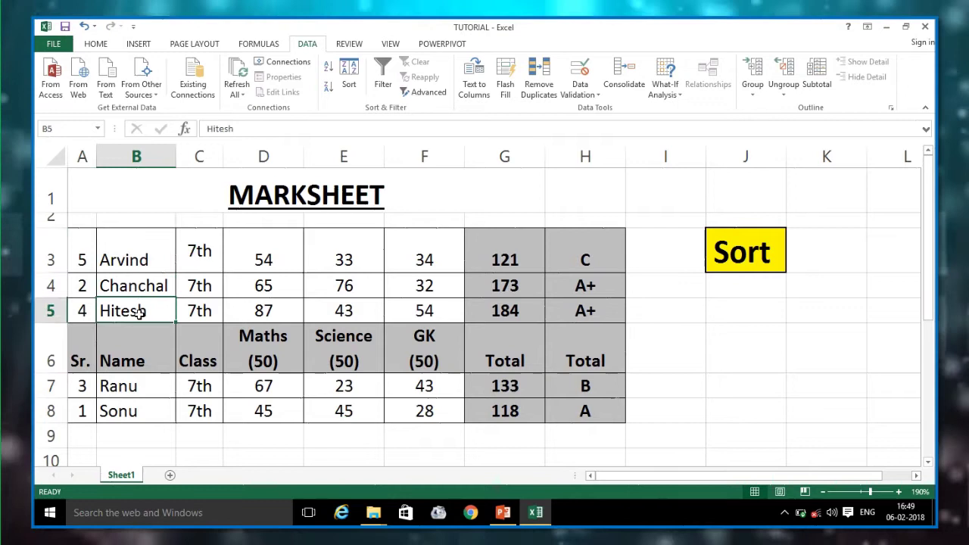
pyautogui.click(156, 367)
pyautogui.click(151, 388)
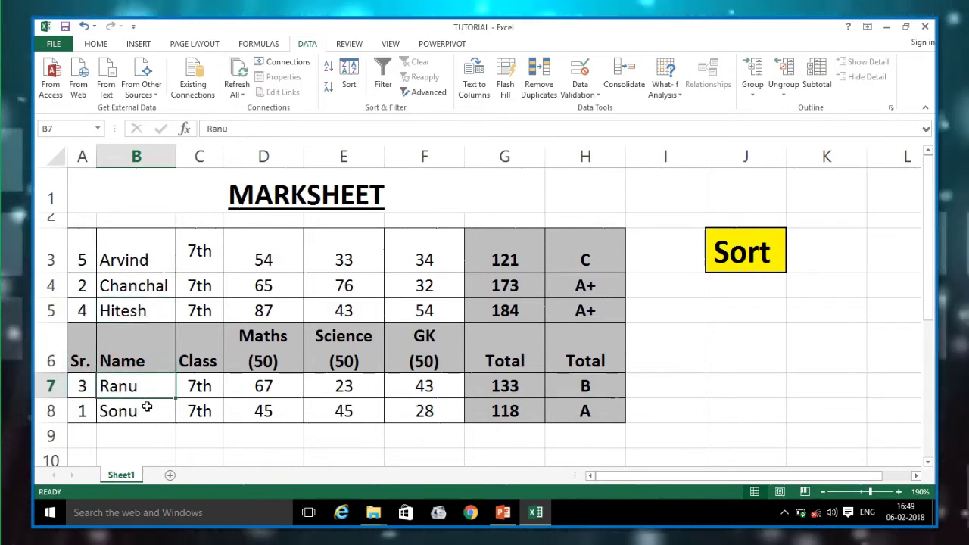
pyautogui.click(149, 409)
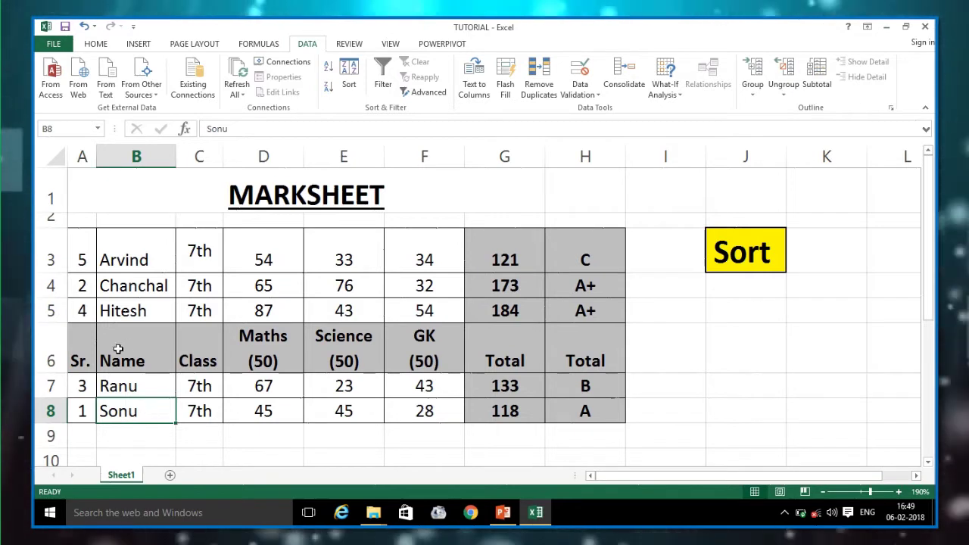
pyautogui.moveTo(88, 345); pyautogui.dragTo(600, 356)
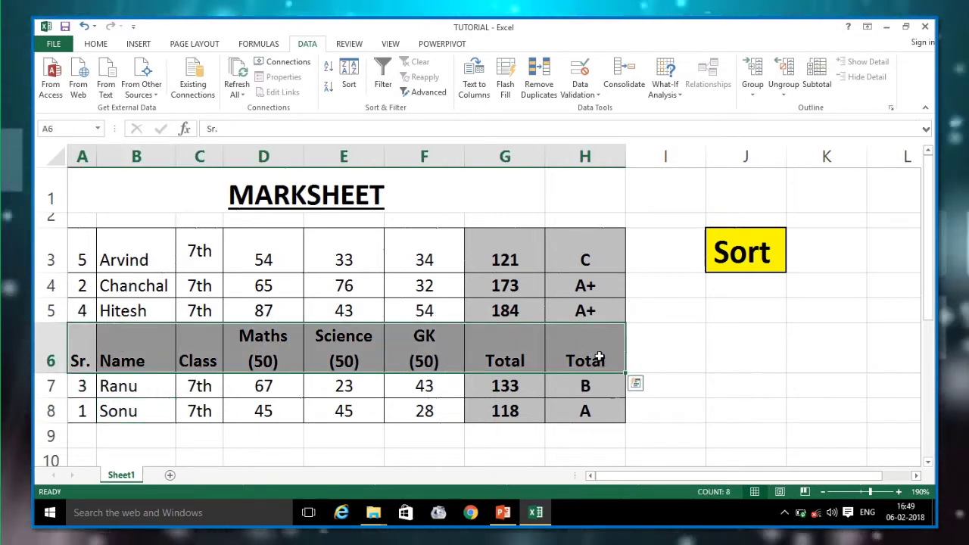
pyautogui.moveTo(135, 384); pyautogui.dragTo(146, 413)
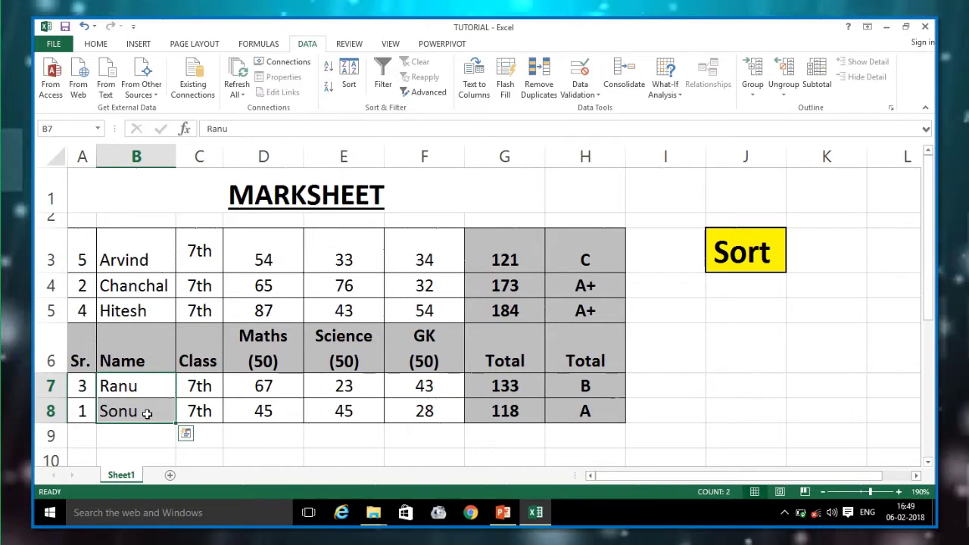
# Step: Undo the A-to-Z sort and sort names B4:B8 Z to A with the selection expanded
pyautogui.hotkey('ctrl', 'z')
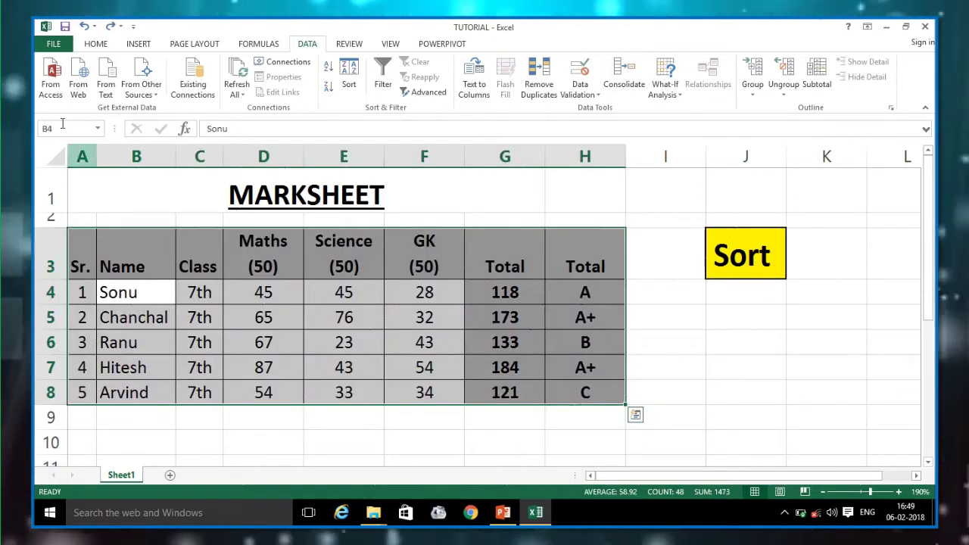
pyautogui.moveTo(155, 289)
pyautogui.mouseDown()
pyautogui.moveTo(167, 342)
pyautogui.moveTo(153, 392)
pyautogui.mouseUp()
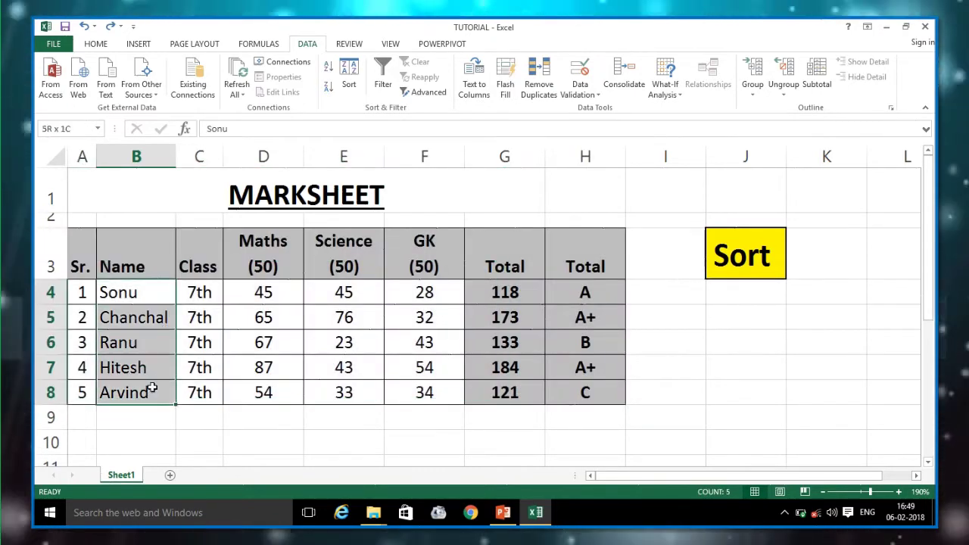
pyautogui.click(328, 89)
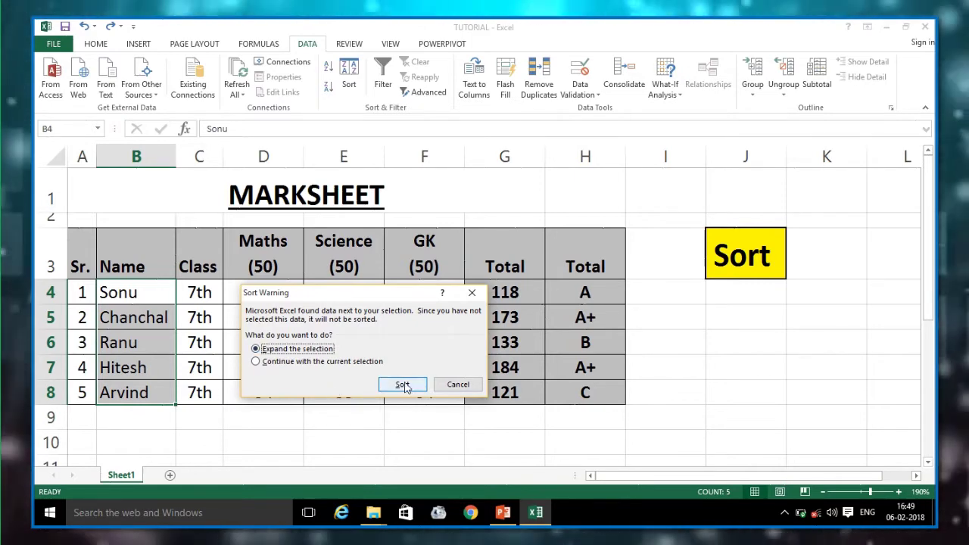
pyautogui.click(402, 385)
# Step: Check the reverse-sorted names, Sonu first, then clear the selection
pyautogui.click(146, 260)
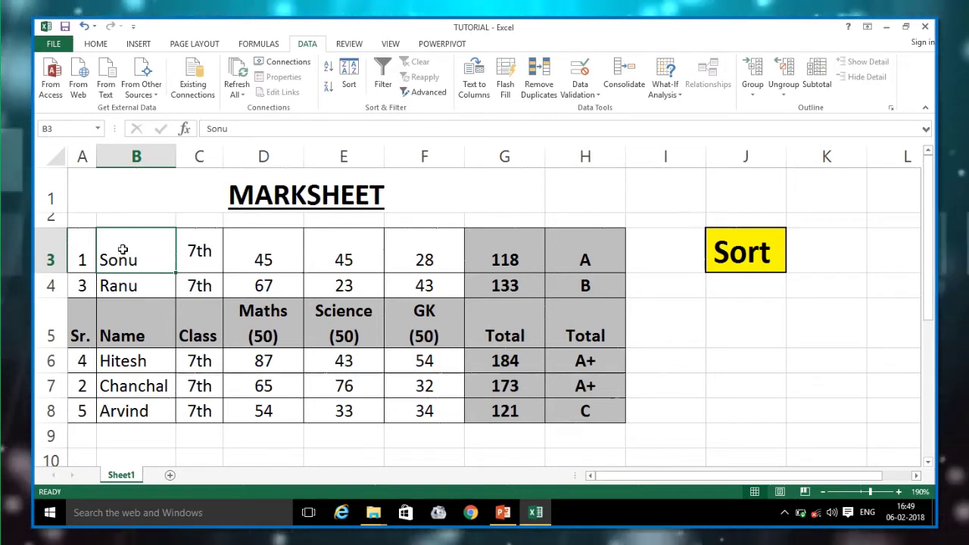
pyautogui.moveTo(122, 250); pyautogui.dragTo(153, 404)
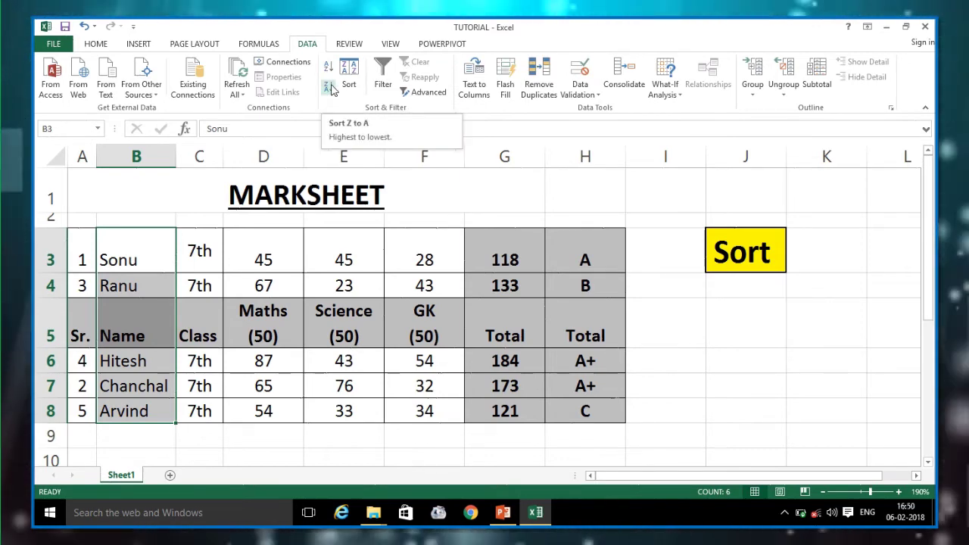
pyautogui.click(232, 382)
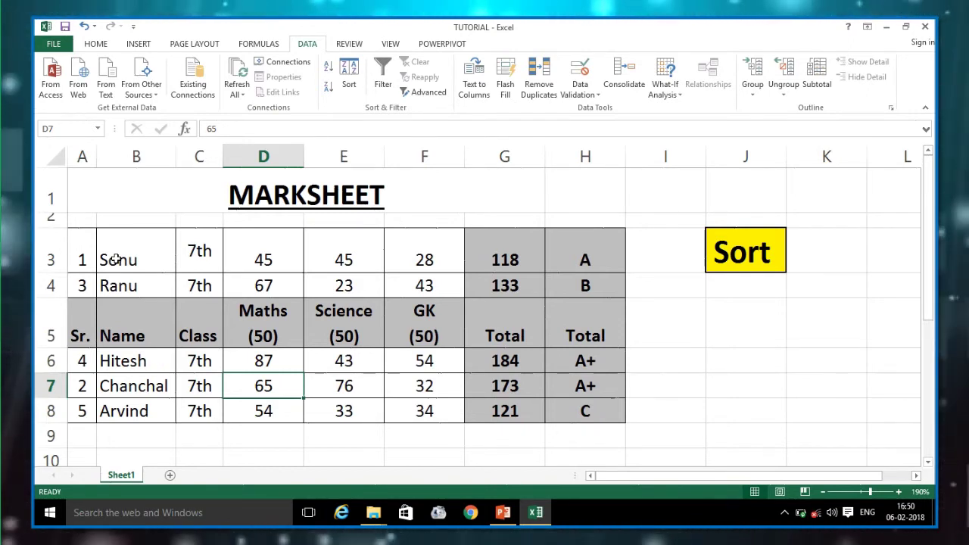
# Step: Undo the name sort, then sort Maths marks D4:D8 largest to smallest across whole rows
pyautogui.hotkey('ctrl', 'z')
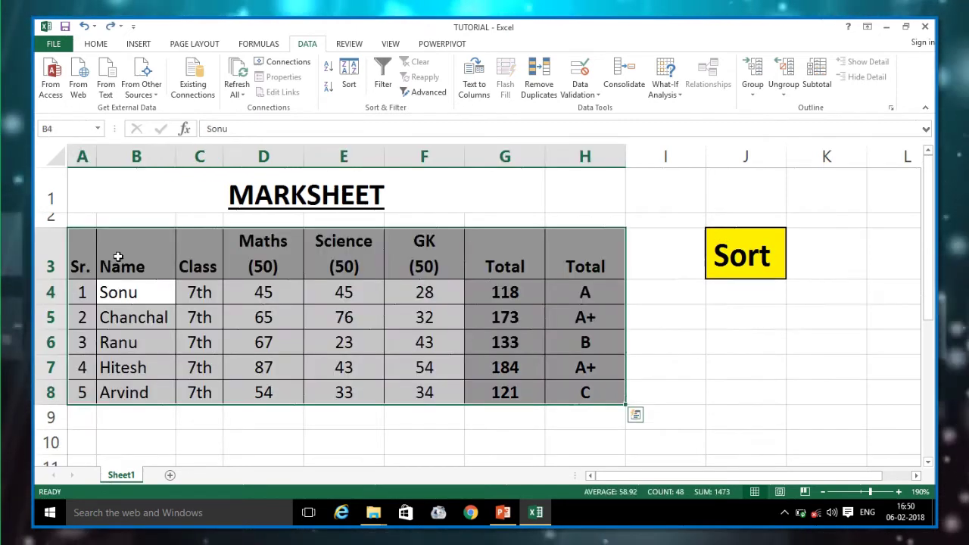
pyautogui.click(288, 288)
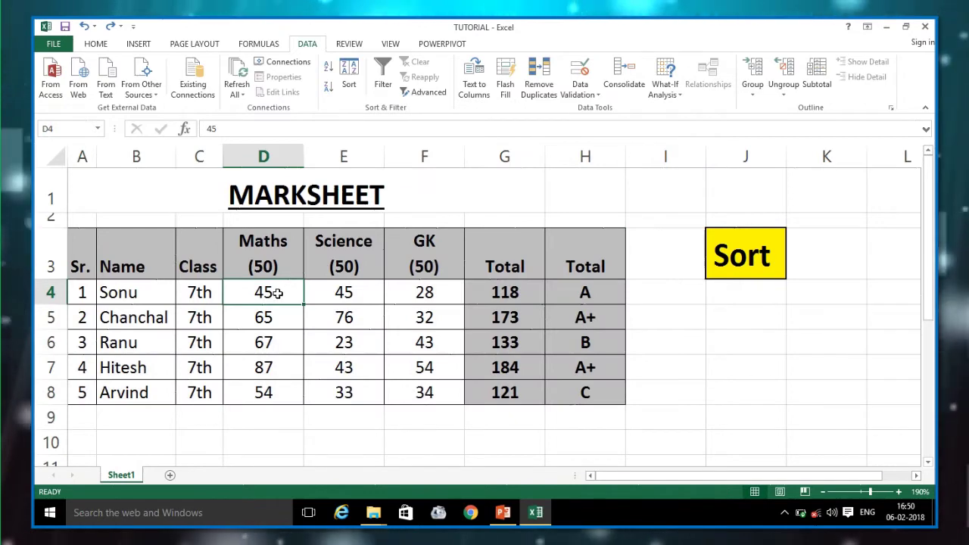
pyautogui.moveTo(278, 293); pyautogui.dragTo(286, 390)
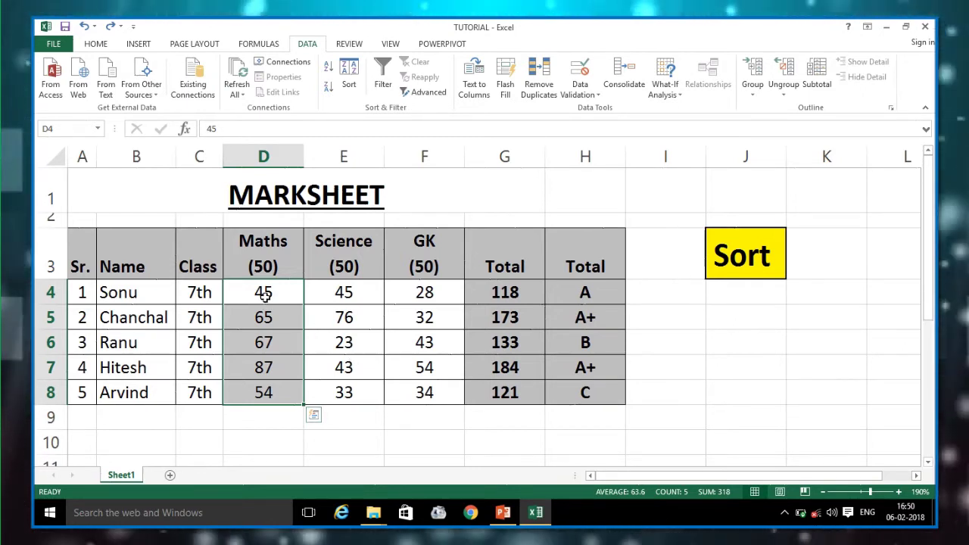
pyautogui.moveTo(263, 300); pyautogui.dragTo(265, 391)
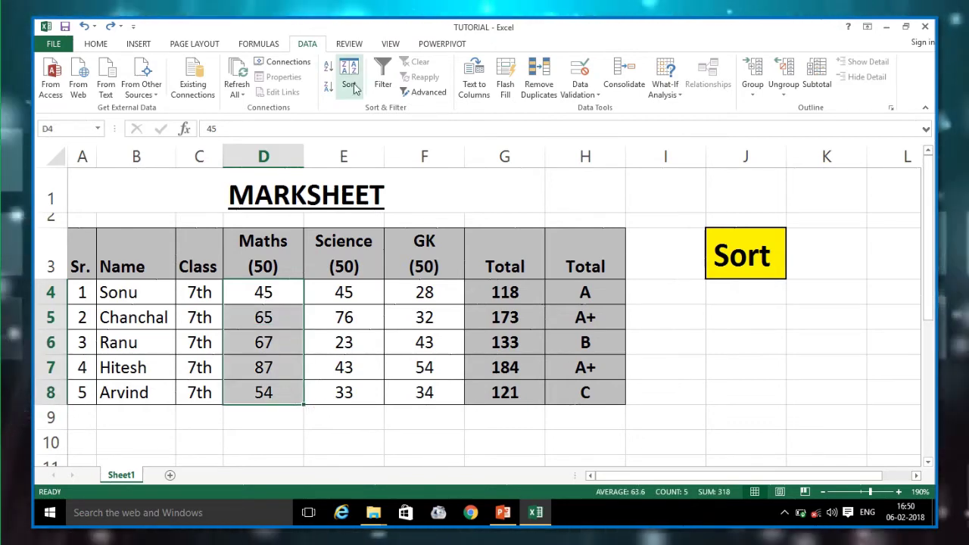
pyautogui.click(329, 88)
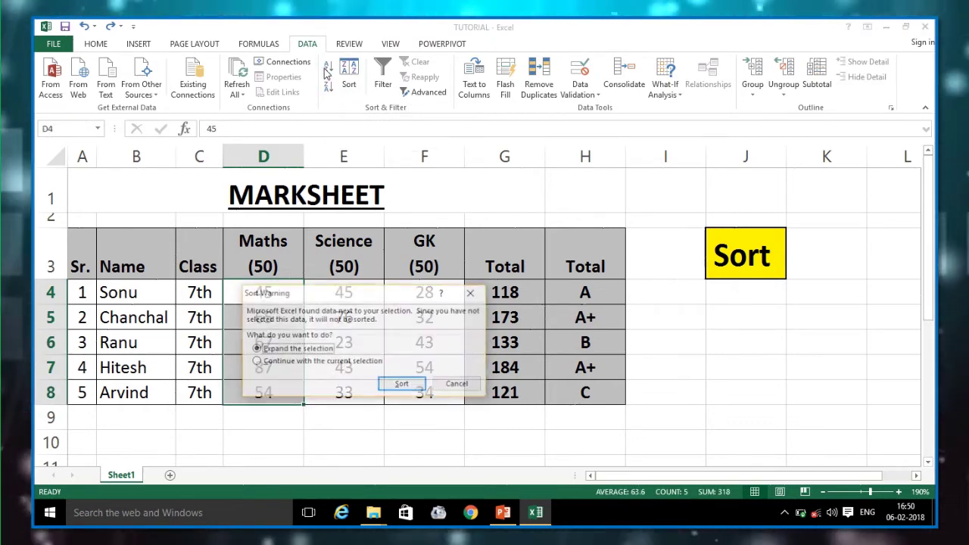
pyautogui.click(401, 384)
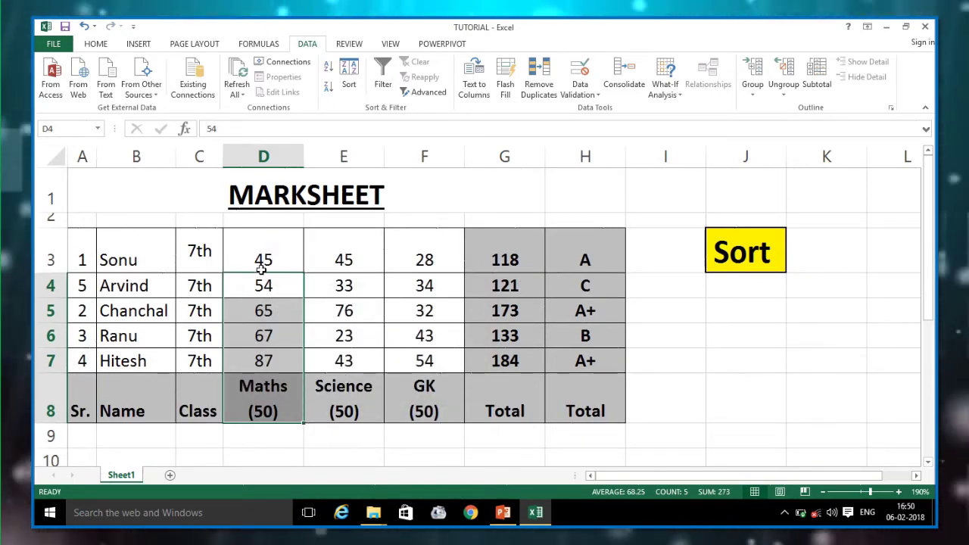
# Step: Inspect the Maths marks around the misplaced header row and undo that sort
pyautogui.click(269, 257)
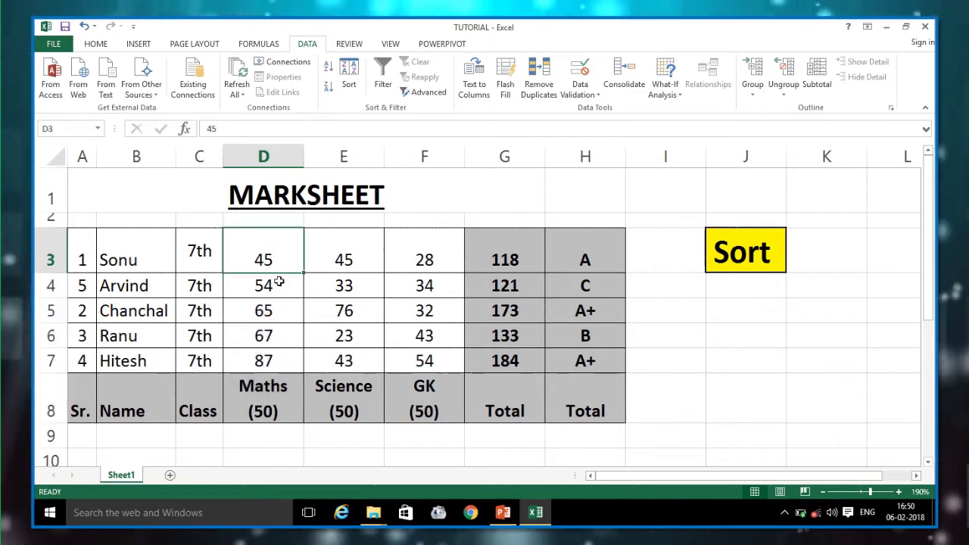
pyautogui.click(278, 306)
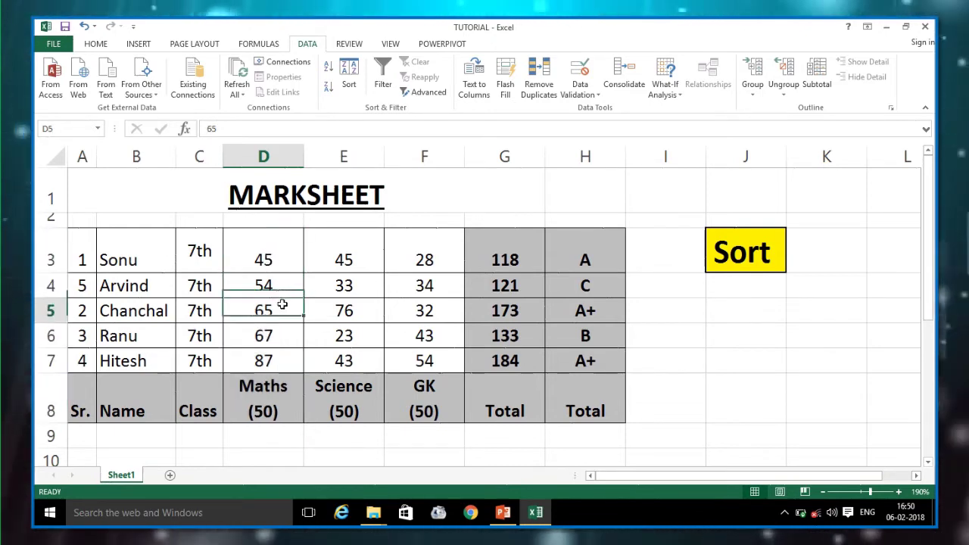
pyautogui.click(269, 337)
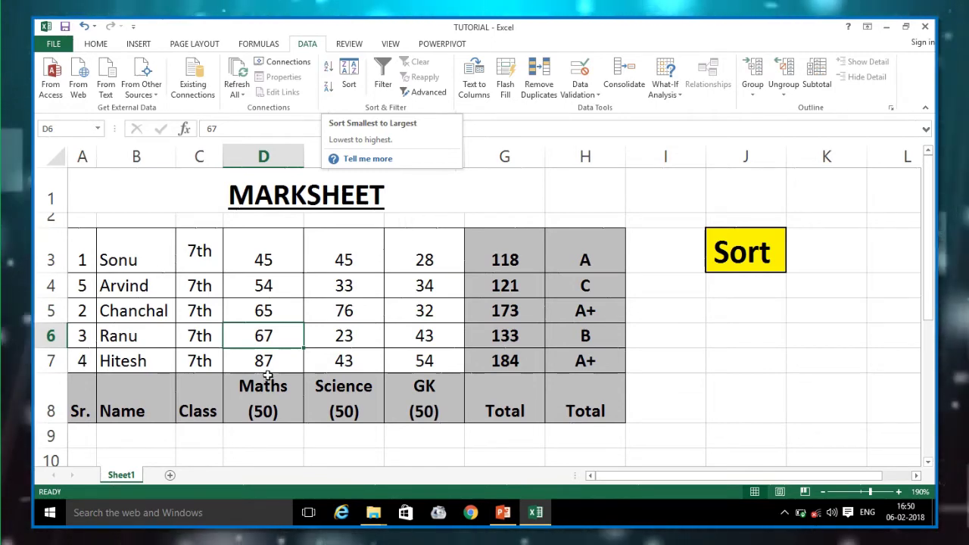
pyautogui.hotkey('ctrl', 'z')
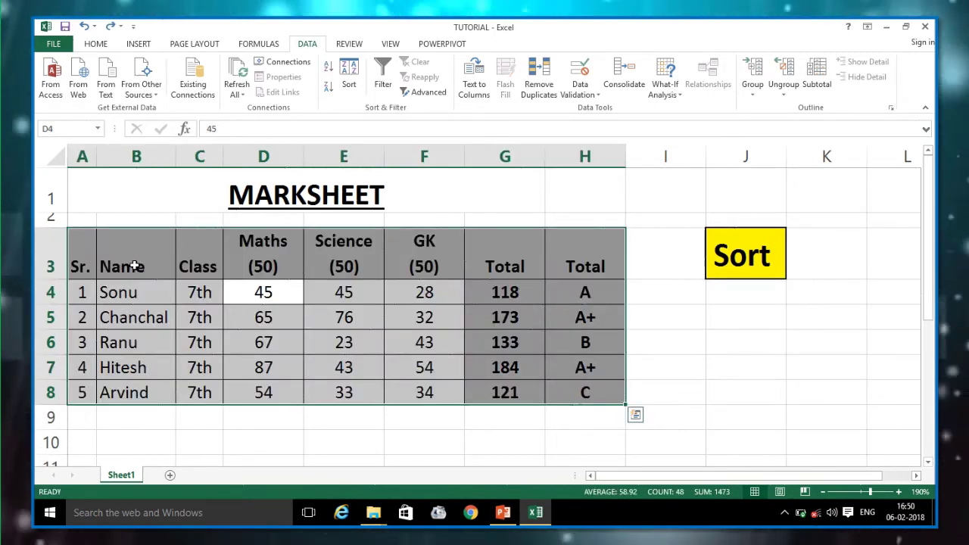
# Step: Sort whole rows by Maths marks D4:D8 largest to smallest, putting Hitesh's 87 on top
pyautogui.click(343, 342)
pyautogui.click(270, 292)
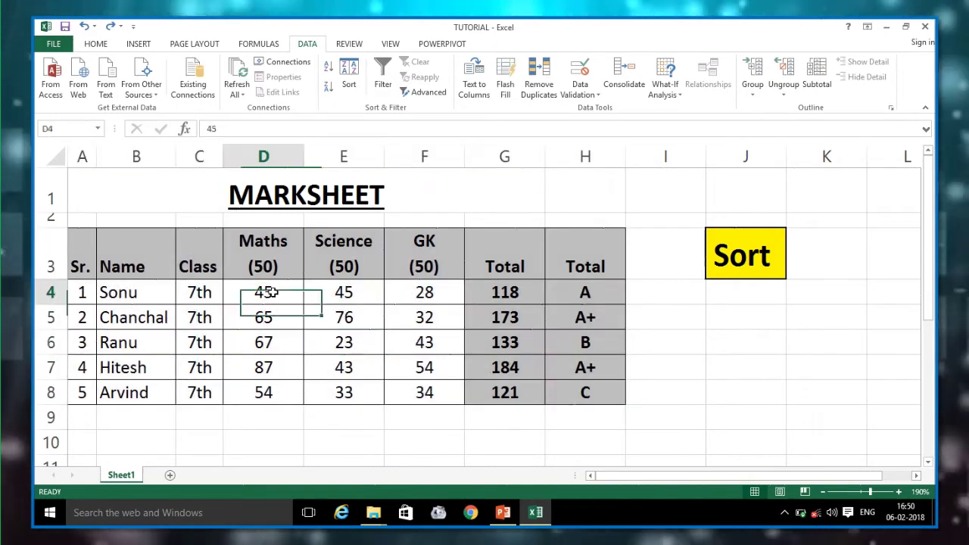
pyautogui.moveTo(270, 292); pyautogui.dragTo(290, 384)
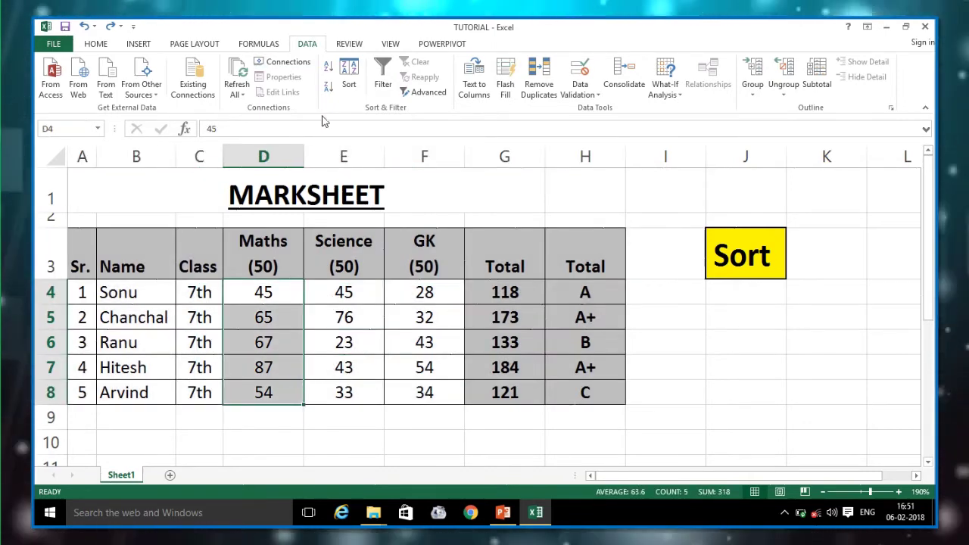
pyautogui.click(328, 89)
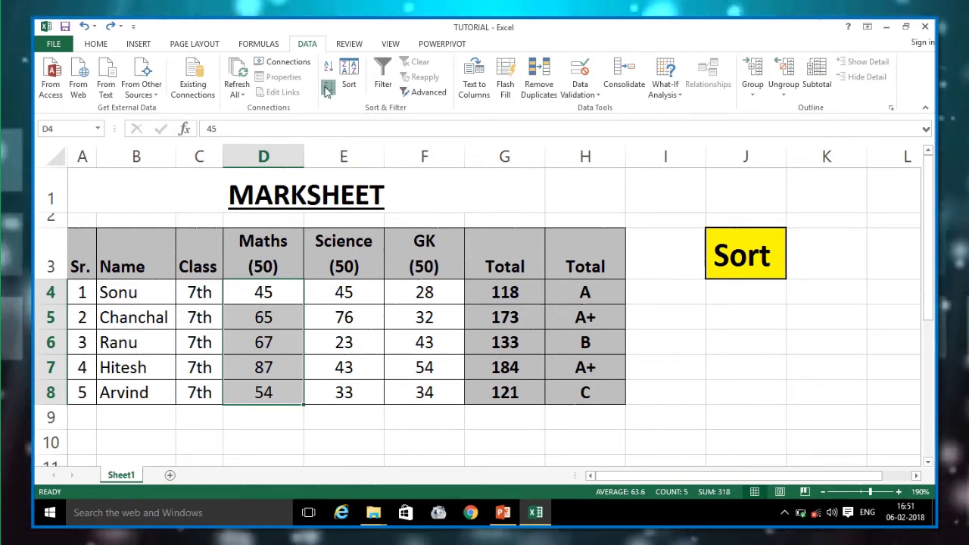
pyautogui.click(398, 385)
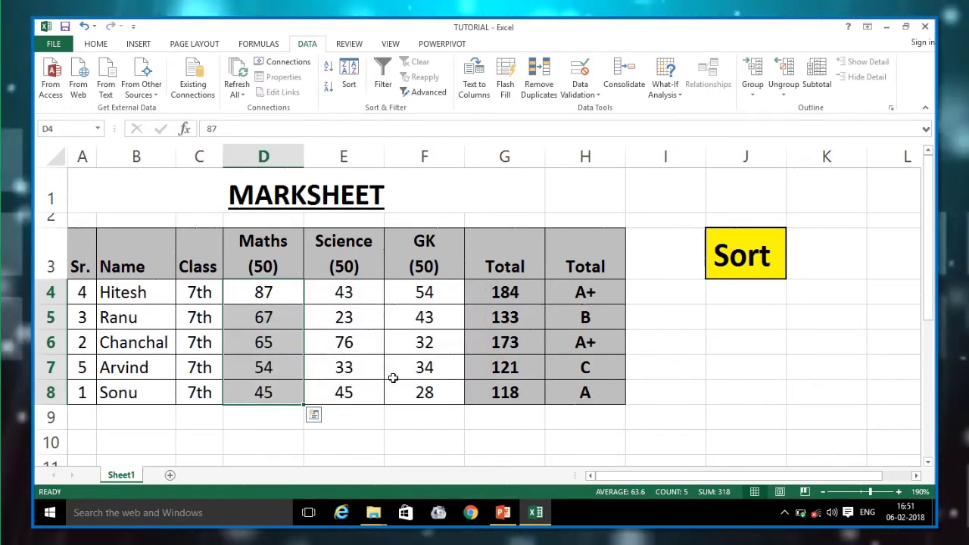
pyautogui.click(276, 292)
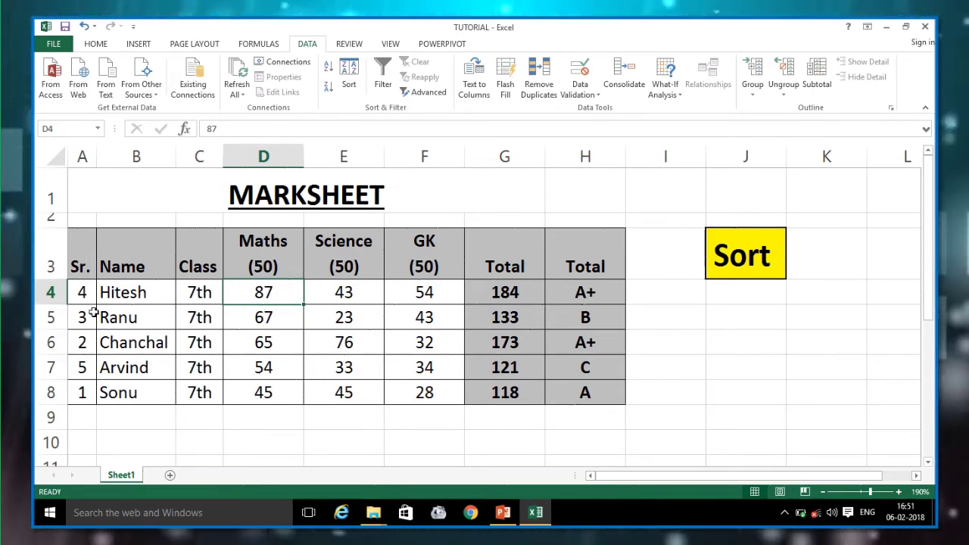
pyautogui.click(127, 292)
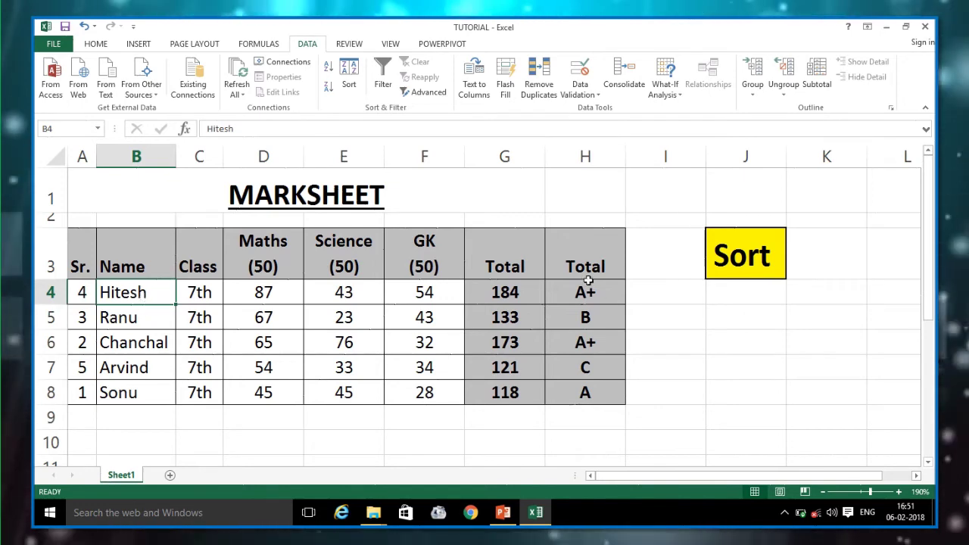
# Step: Undo the Maths sort and sort rows by grades H4:H8 A to Z
pyautogui.hotkey('ctrl', 'shift', 's')
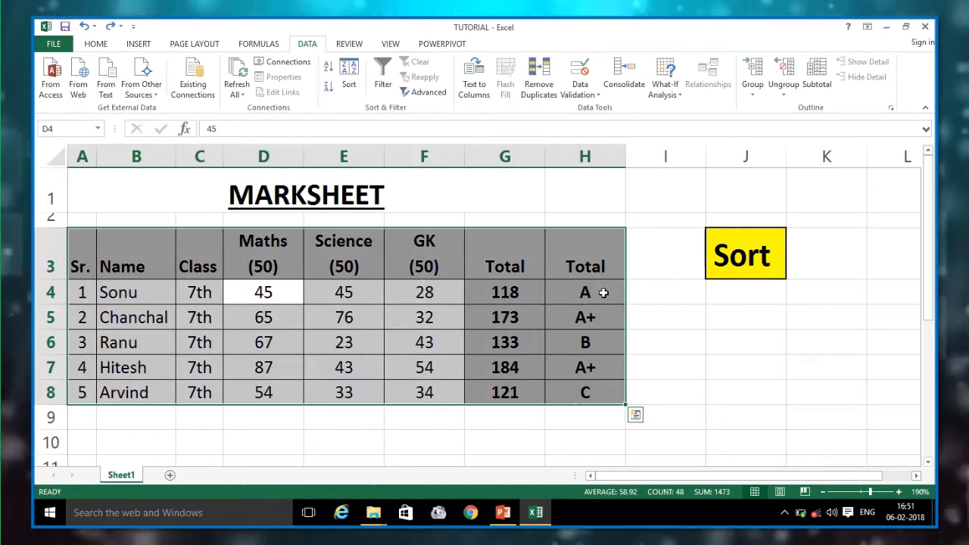
pyautogui.click(605, 317)
pyautogui.moveTo(602, 292); pyautogui.dragTo(610, 387)
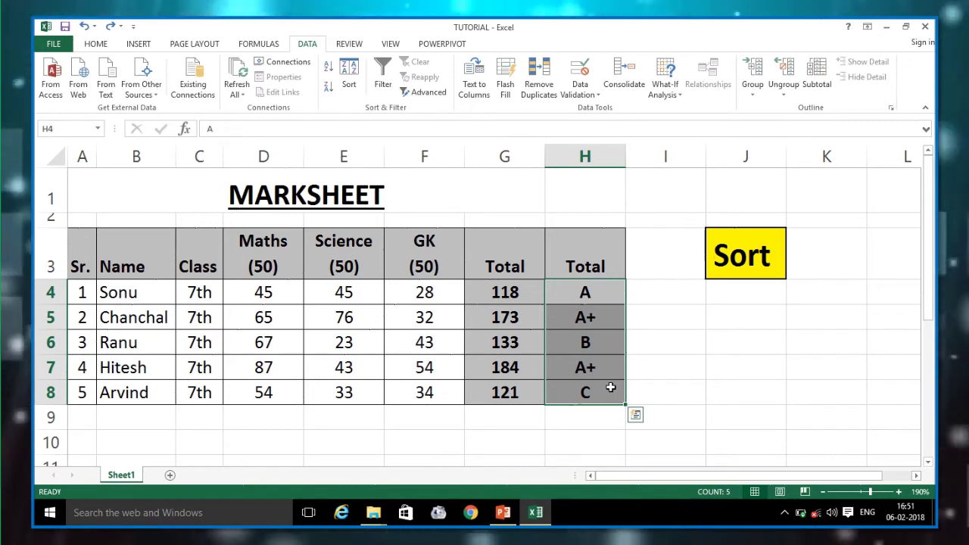
pyautogui.click(329, 73)
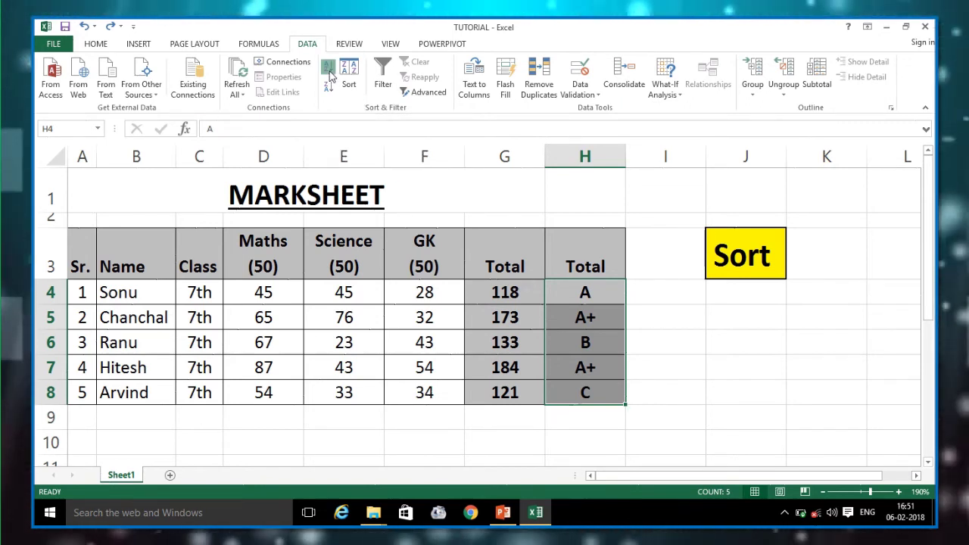
pyautogui.click(402, 385)
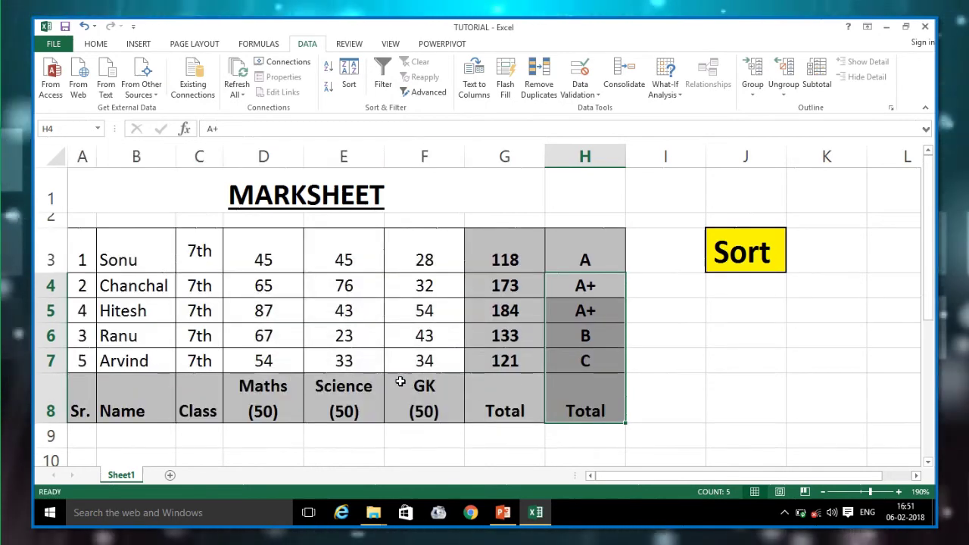
# Step: Review the sorted grades, two A+ first, then undo to restore Sr. order 1 to 5
pyautogui.click(564, 343)
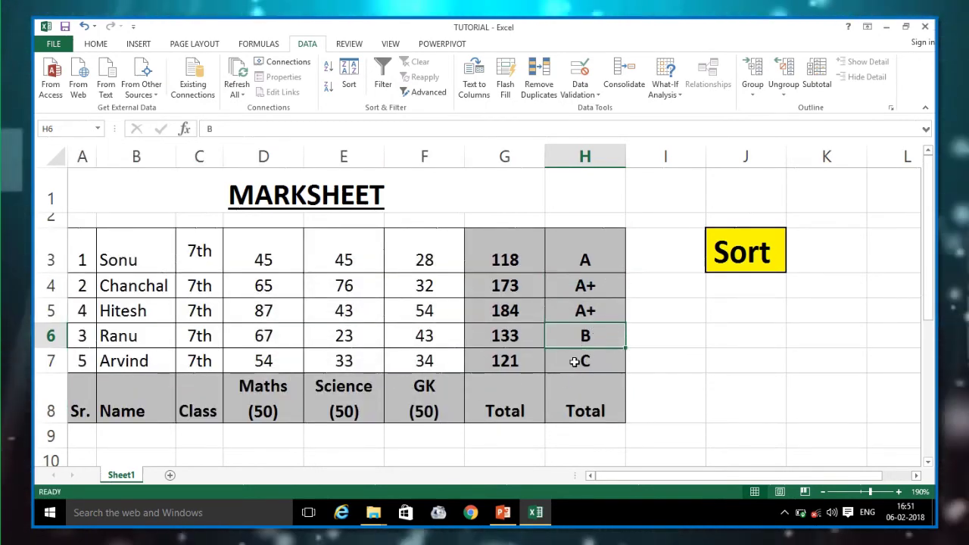
pyautogui.moveTo(606, 292); pyautogui.dragTo(598, 304)
pyautogui.click(587, 260)
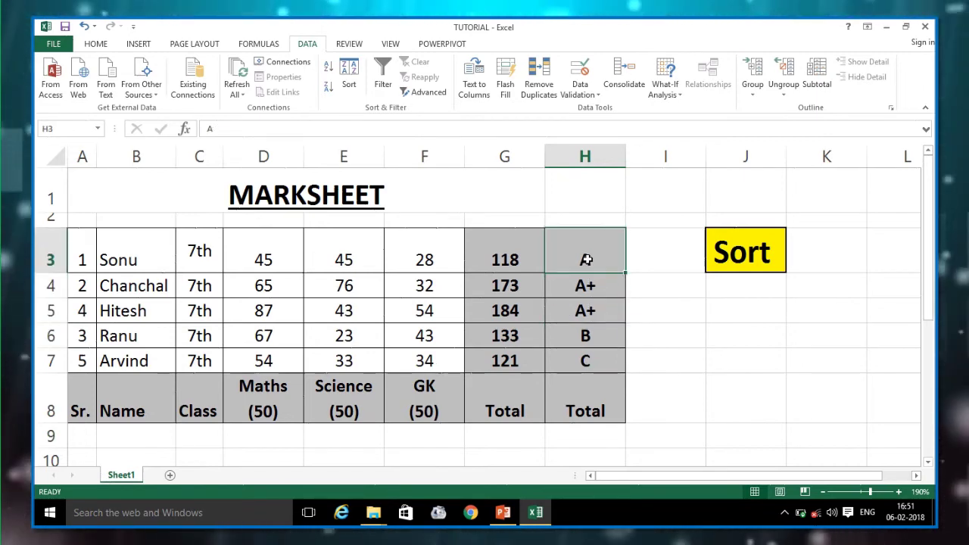
pyautogui.click(584, 292)
pyautogui.click(586, 310)
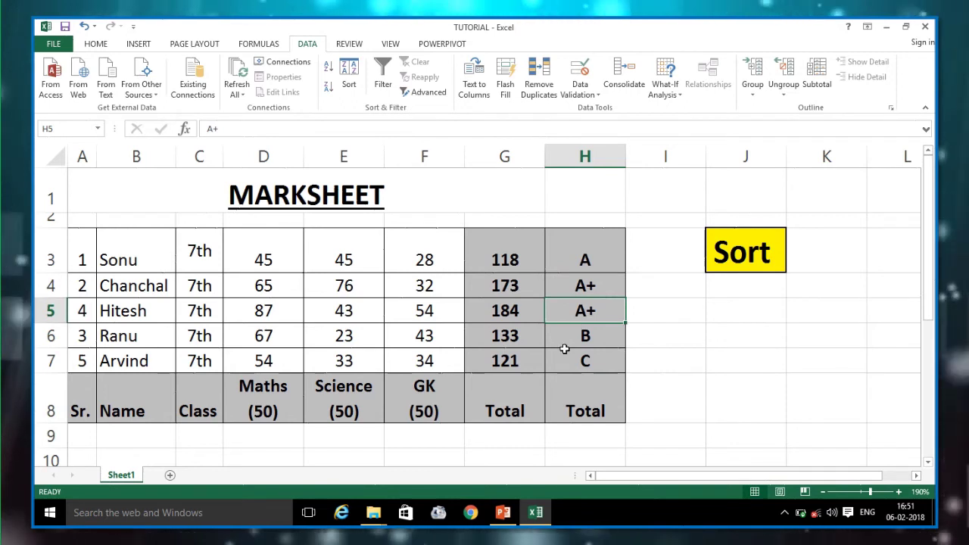
pyautogui.click(573, 335)
pyautogui.click(573, 362)
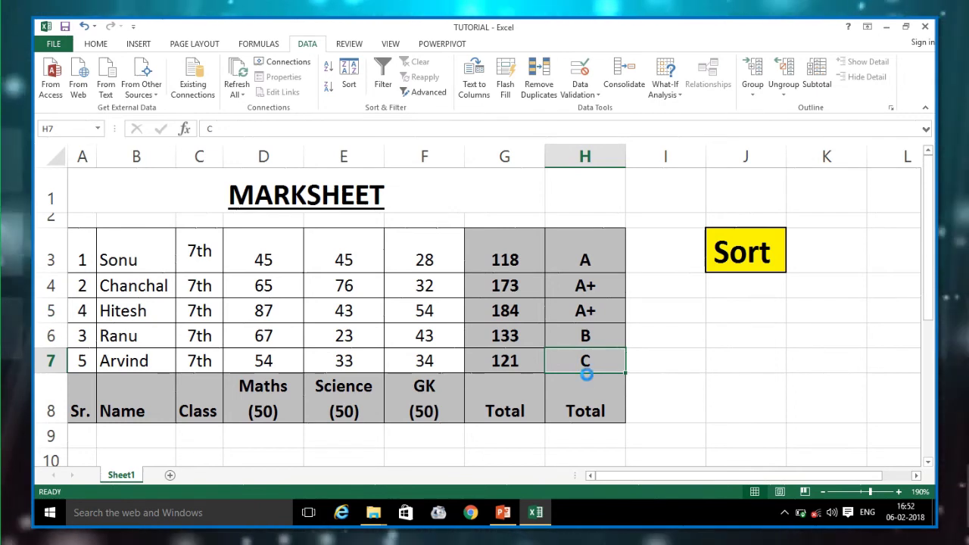
pyautogui.hotkey('ctrl', 'shift', 's')
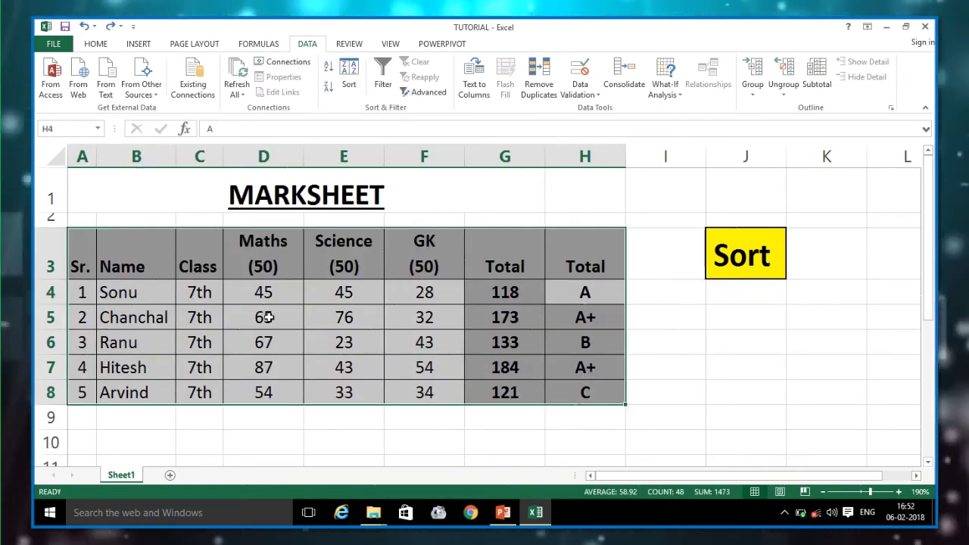